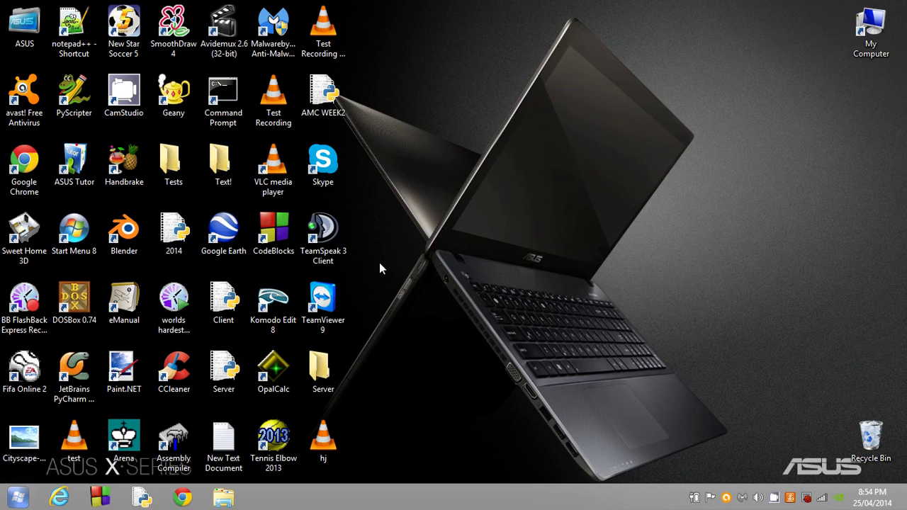
Open the Start menu from the taskbar's Start orb.
{"action": "left_click", "coordinate": [17, 498]}
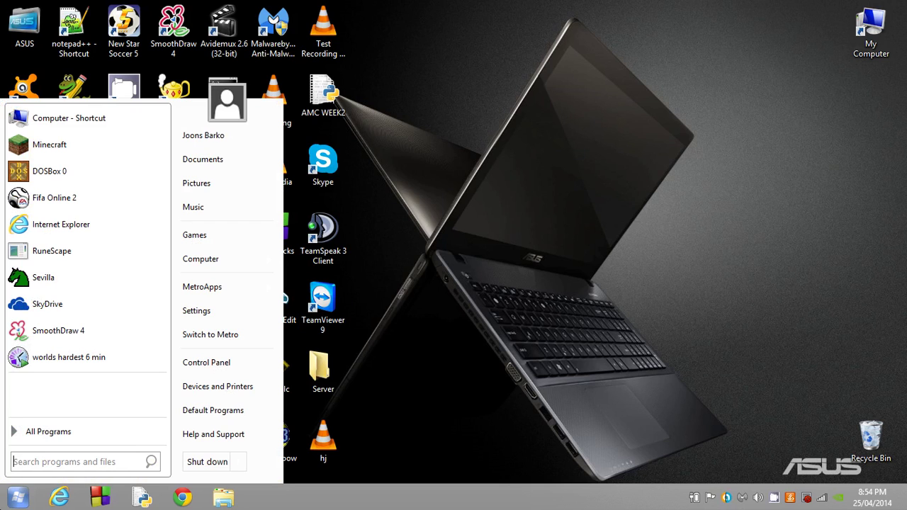
Launch Paint by searching 'paint' from the Start menu and keep its window maximised.
{"action": "type", "text": "paint"}
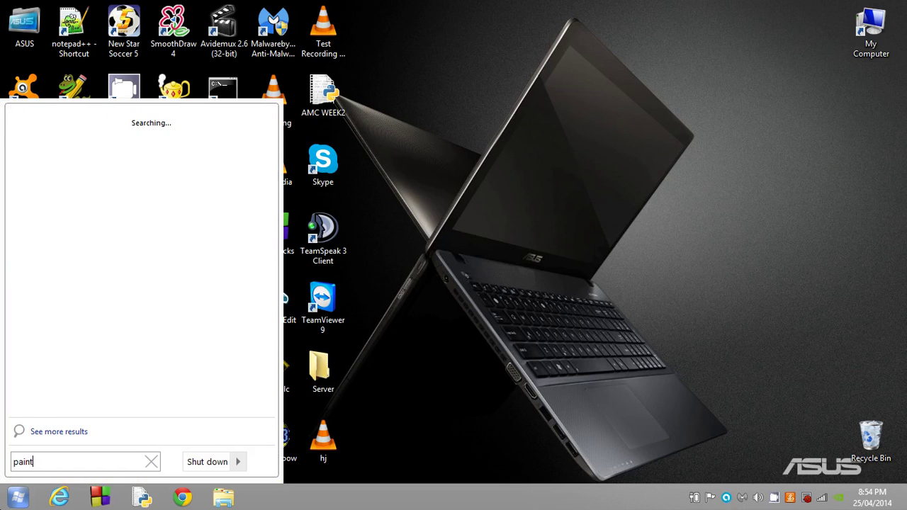
{"action": "key", "text": "Return"}
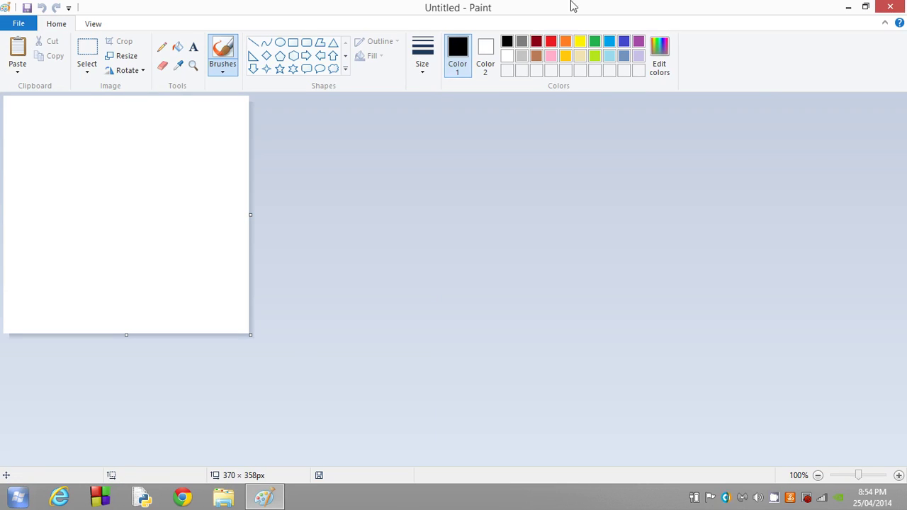
{"action": "double_click", "coordinate": [575, 6]}
{"action": "double_click", "coordinate": [606, 5]}
Paste the 1366 × 768 desktop screenshot into the canvas and scroll to check it.
{"action": "left_click", "coordinate": [19, 48]}
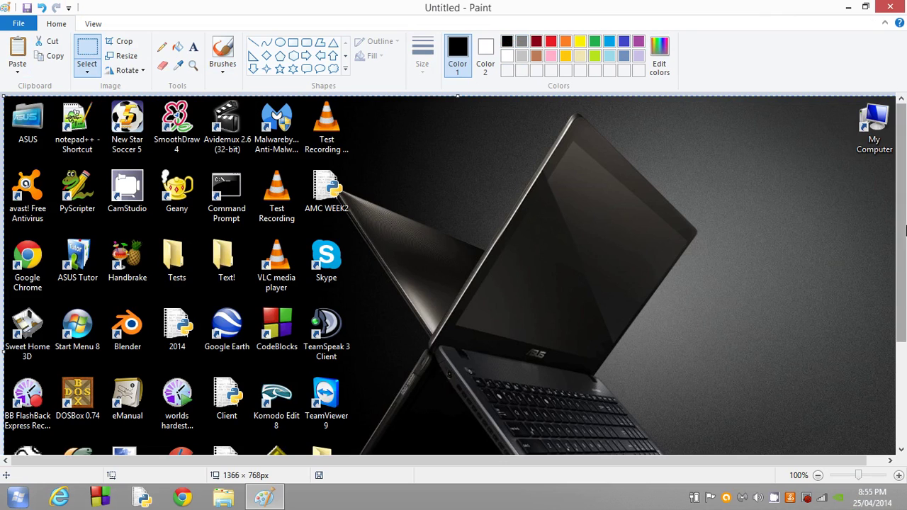
{"action": "left_click_drag", "start_coordinate": [905, 246], "coordinate": [905, 333]}
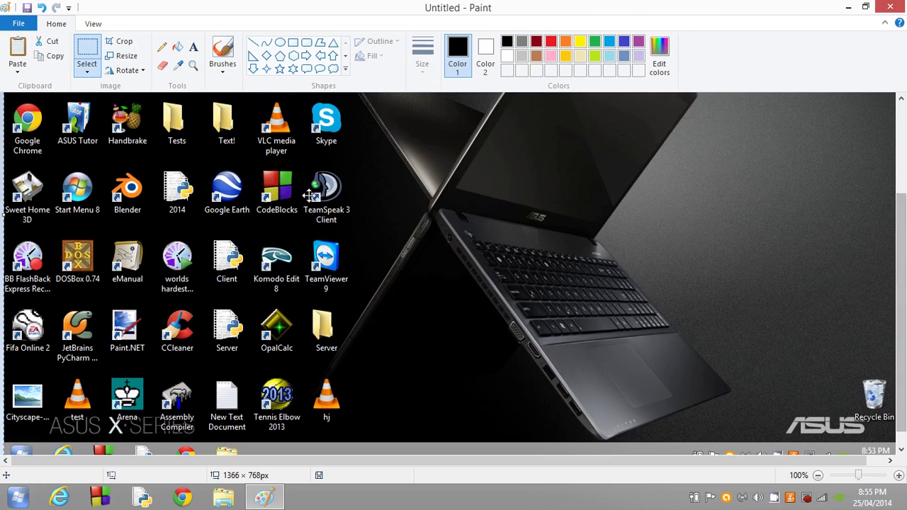
{"action": "left_click_drag", "start_coordinate": [901, 285], "coordinate": [901, 196]}
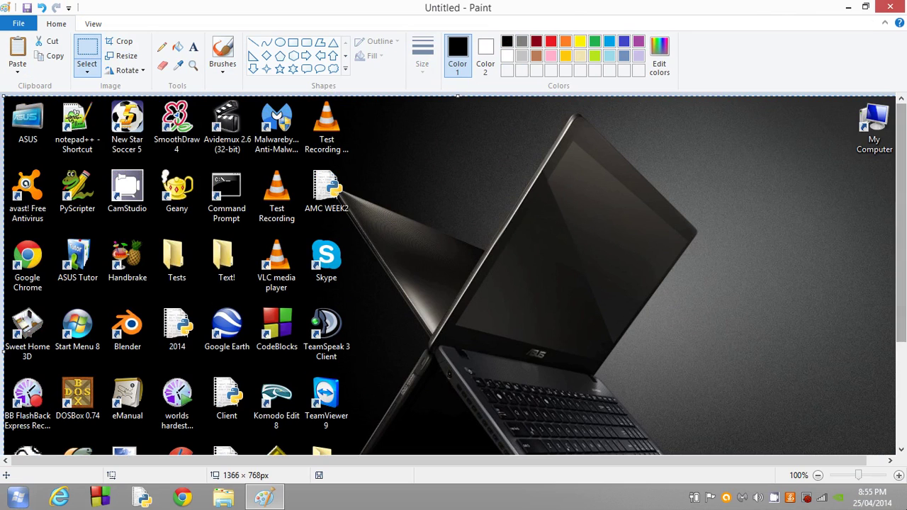
{"action": "left_click_drag", "start_coordinate": [905, 265], "coordinate": [905, 403]}
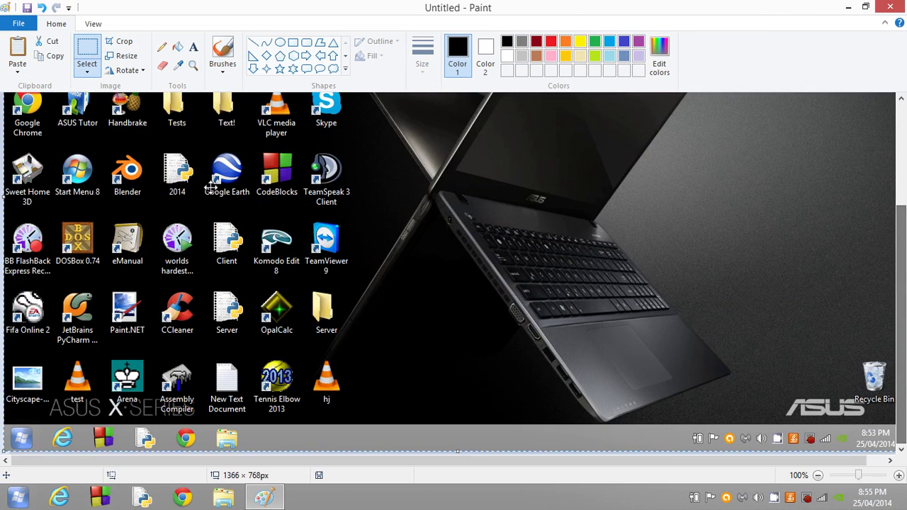
Set up the Pencil tool with a thicker line size and orange colour.
{"action": "left_click", "coordinate": [162, 47]}
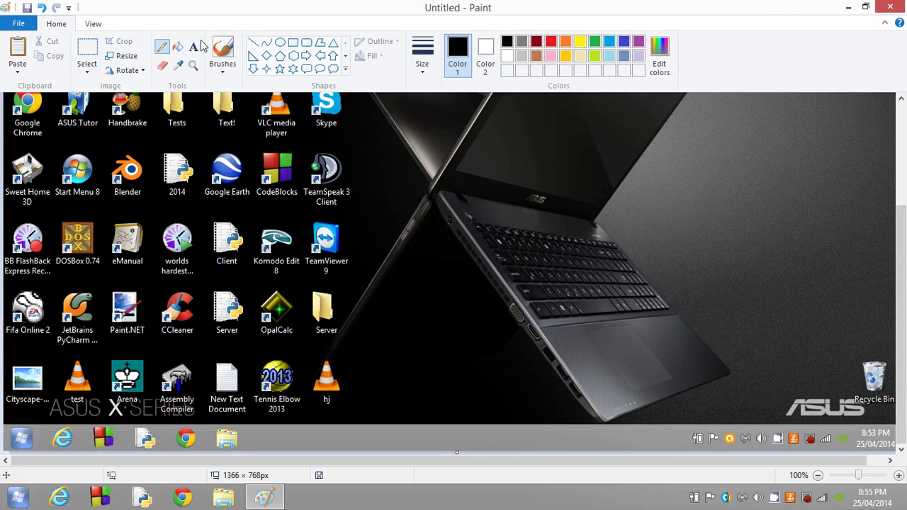
{"action": "left_click", "coordinate": [422, 55]}
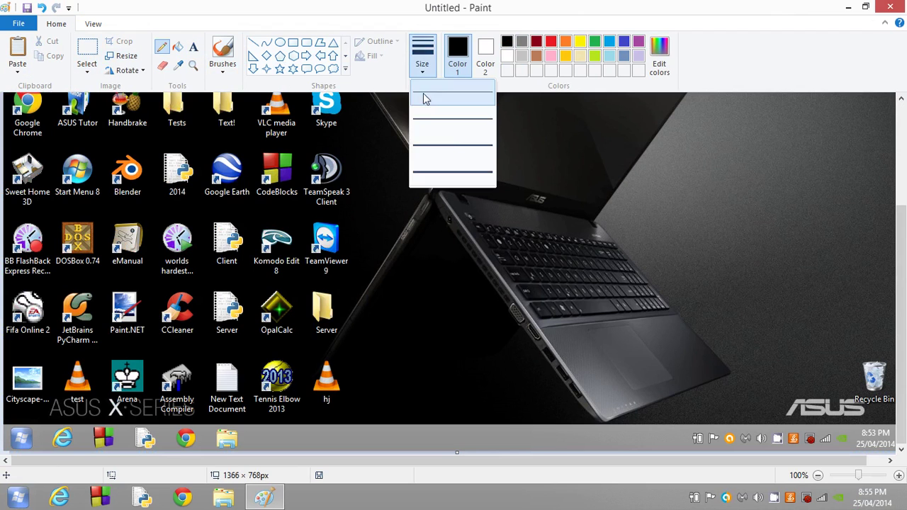
{"action": "left_click", "coordinate": [459, 176]}
{"action": "left_click", "coordinate": [566, 42]}
Scribble orange freehand loops over the desktop icons and across the laptop.
{"action": "mouse_move", "coordinate": [432, 290]}
{"action": "left_mouse_down"}
{"action": "mouse_move", "coordinate": [690, 224]}
{"action": "mouse_move", "coordinate": [710, 247]}
{"action": "left_mouse_up"}
{"action": "mouse_move", "coordinate": [405, 293]}
{"action": "left_mouse_down"}
{"action": "mouse_move", "coordinate": [245, 269]}
{"action": "mouse_move", "coordinate": [270, 276]}
{"action": "mouse_move", "coordinate": [97, 333]}
{"action": "mouse_move", "coordinate": [106, 312]}
{"action": "left_mouse_up"}
{"action": "left_click_drag", "start_coordinate": [744, 294], "coordinate": [783, 277]}
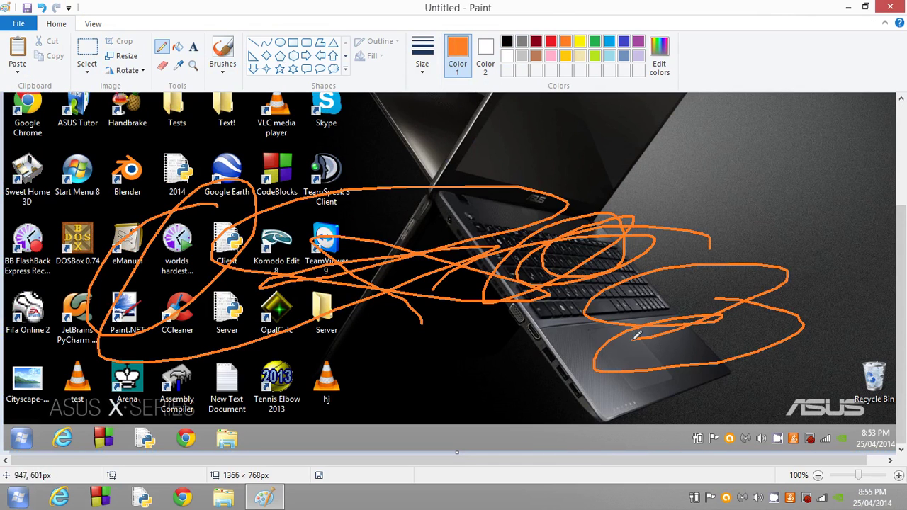
{"action": "mouse_move", "coordinate": [901, 426]}
{"action": "left_mouse_down"}
{"action": "mouse_move", "coordinate": [904, 263]}
{"action": "mouse_move", "coordinate": [902, 436]}
{"action": "left_mouse_up"}
{"action": "mouse_move", "coordinate": [756, 279]}
{"action": "left_mouse_down"}
{"action": "mouse_move", "coordinate": [748, 277]}
{"action": "mouse_move", "coordinate": [760, 259]}
{"action": "mouse_move", "coordinate": [716, 301]}
{"action": "mouse_move", "coordinate": [743, 301]}
{"action": "mouse_move", "coordinate": [708, 311]}
{"action": "left_mouse_up"}
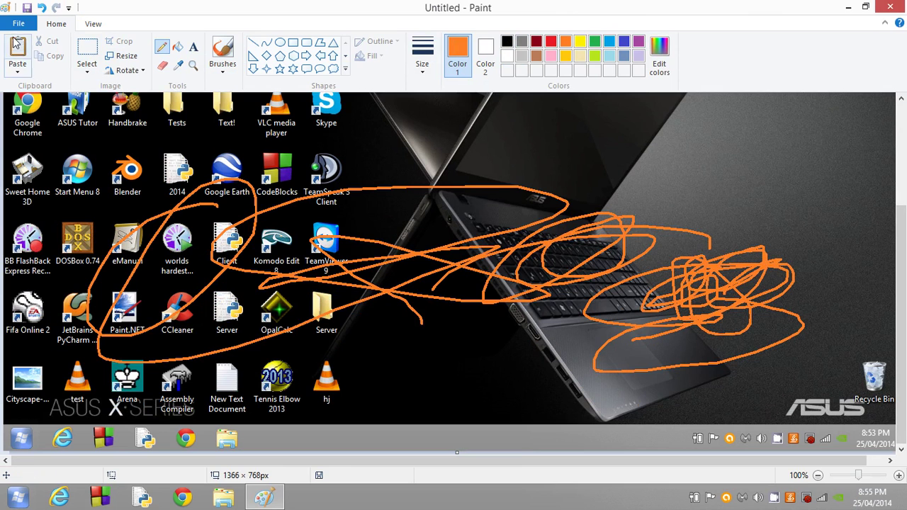
{"action": "left_click", "coordinate": [17, 27]}
Save the picture to the Desktop as PNG named 'My Desktop'.
{"action": "left_click", "coordinate": [57, 133]}
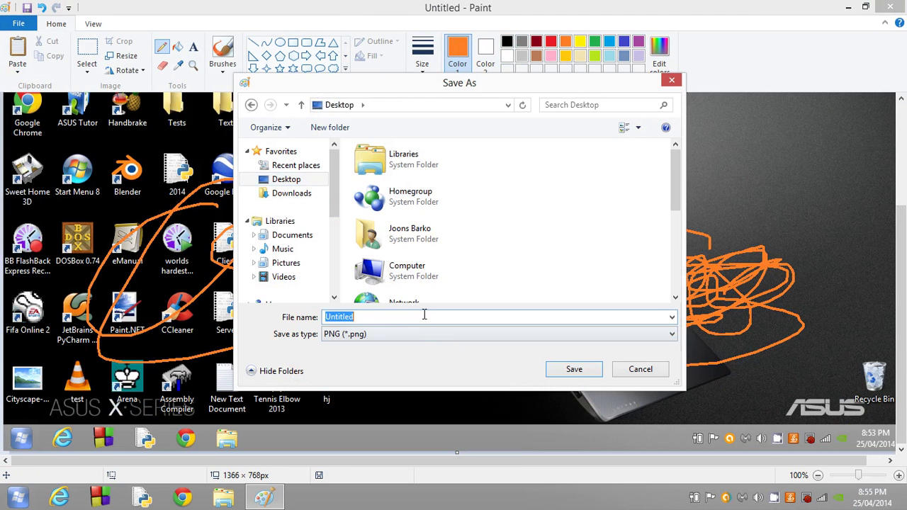
{"action": "type", "text": "My Desktop"}
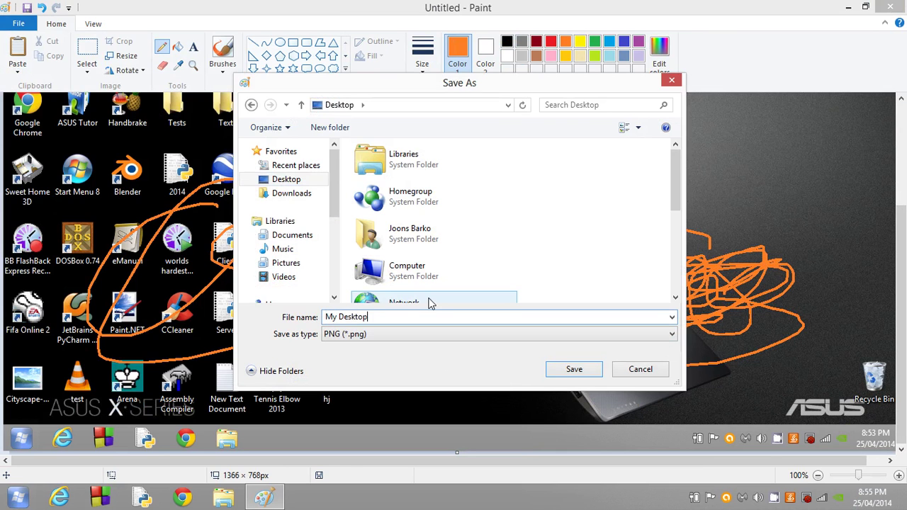
{"action": "key", "text": "Return"}
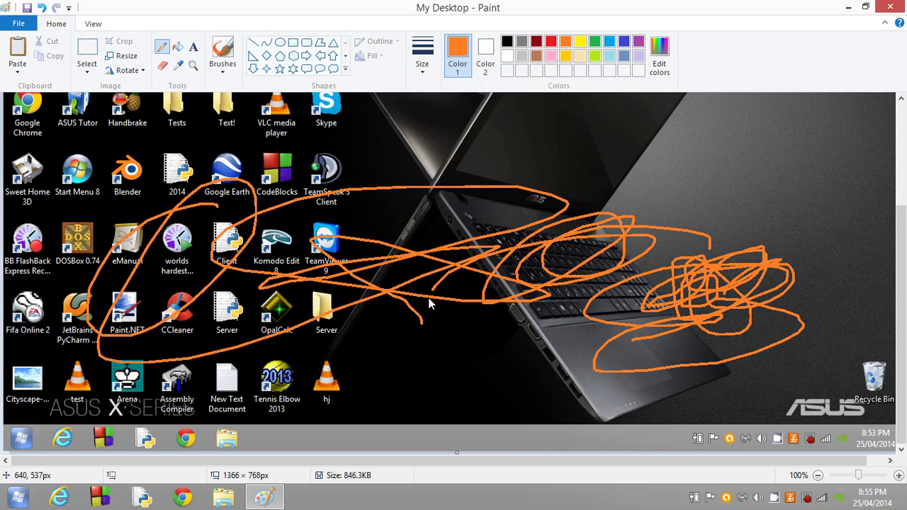
Close Paint and open the My Desktop image with Windows Photo Viewer.
{"action": "left_click", "coordinate": [890, 7]}
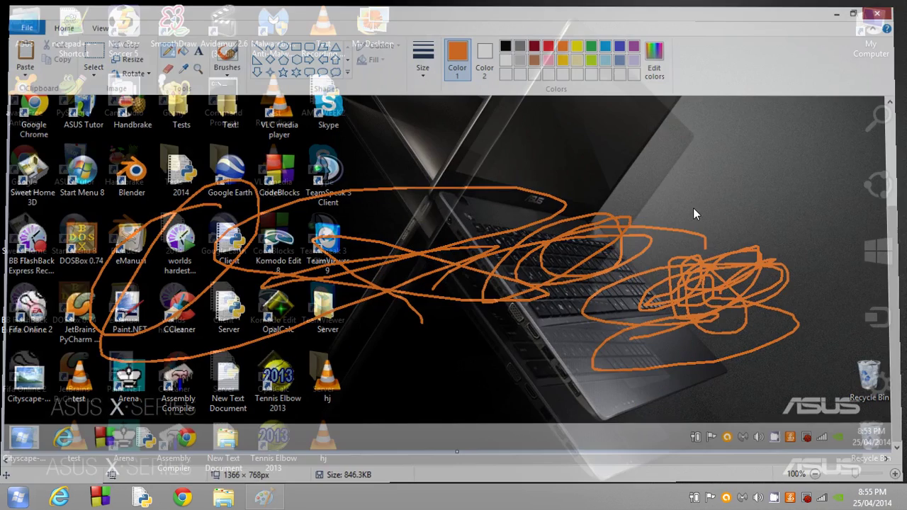
{"action": "left_click_drag", "start_coordinate": [374, 27], "coordinate": [372, 43]}
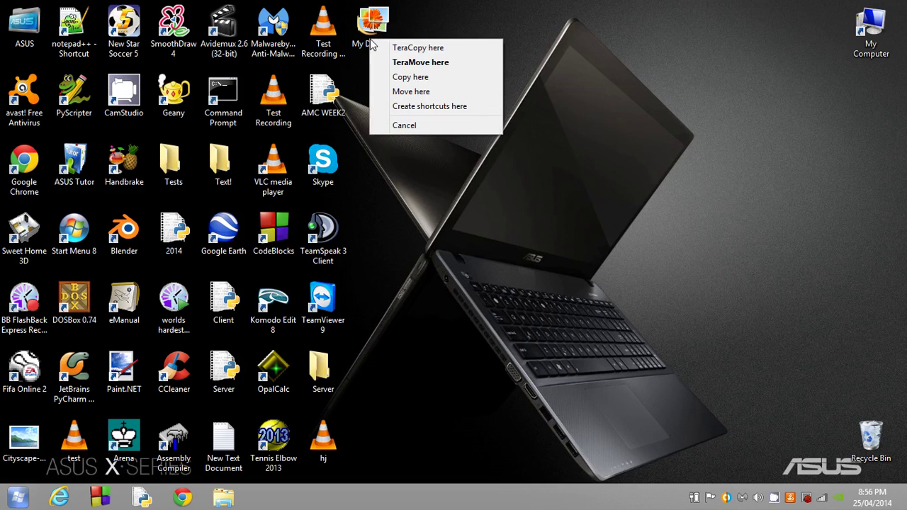
{"action": "key", "text": "Escape"}
{"action": "right_click", "coordinate": [389, 44]}
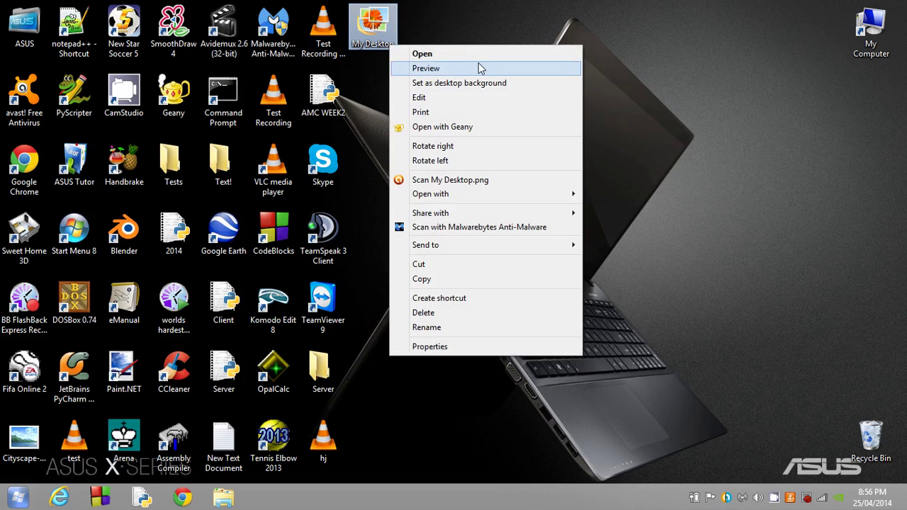
{"action": "mouse_move", "coordinate": [518, 195]}
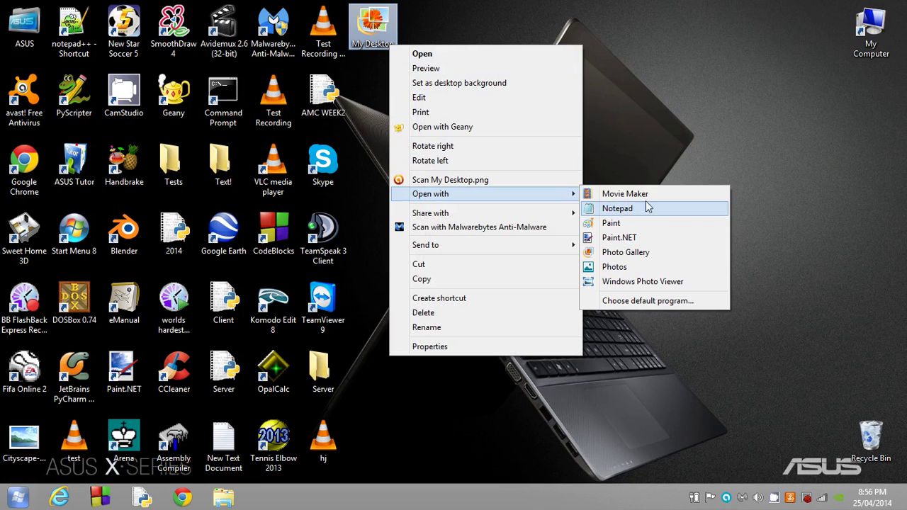
{"action": "left_click", "coordinate": [673, 282]}
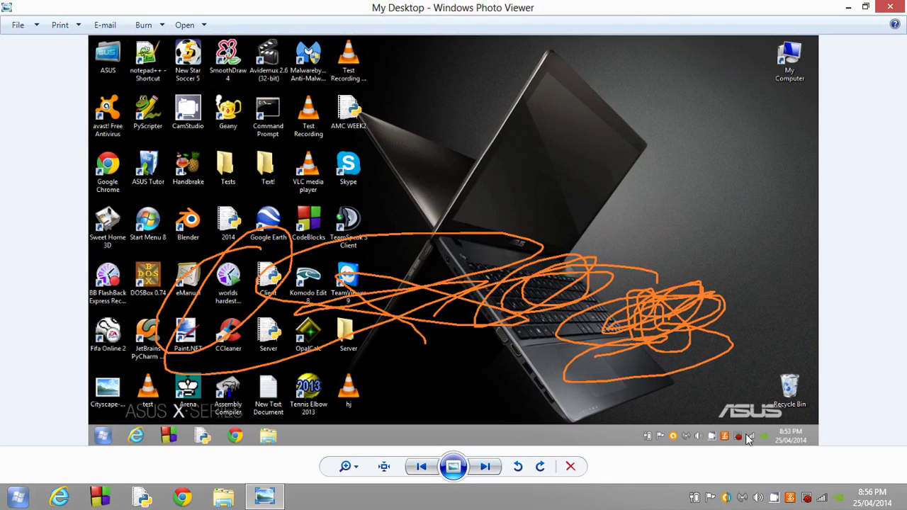
Zoom and pan around the My Desktop photo, ending close on the laptop scribbles.
{"action": "left_click", "coordinate": [346, 466]}
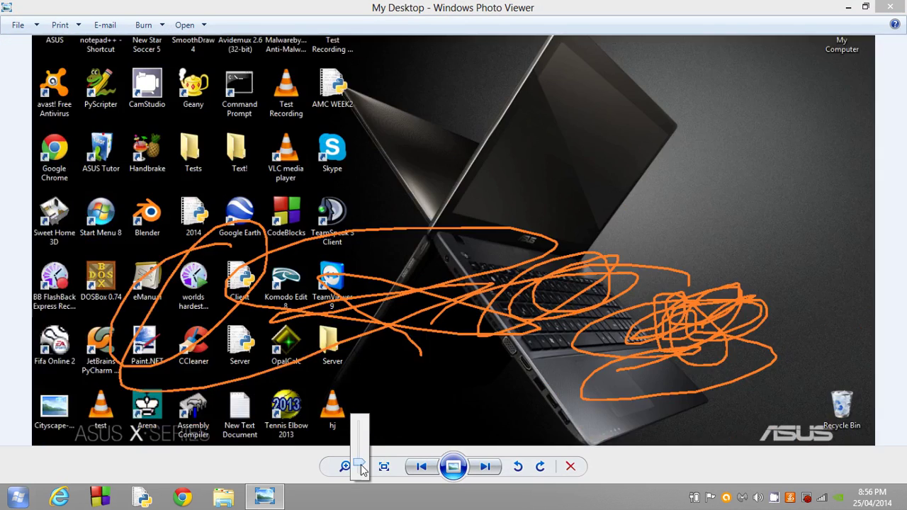
{"action": "left_click", "coordinate": [362, 470]}
{"action": "mouse_move", "coordinate": [363, 472]}
{"action": "left_mouse_down"}
{"action": "mouse_move", "coordinate": [372, 404]}
{"action": "mouse_move", "coordinate": [374, 470]}
{"action": "left_mouse_up"}
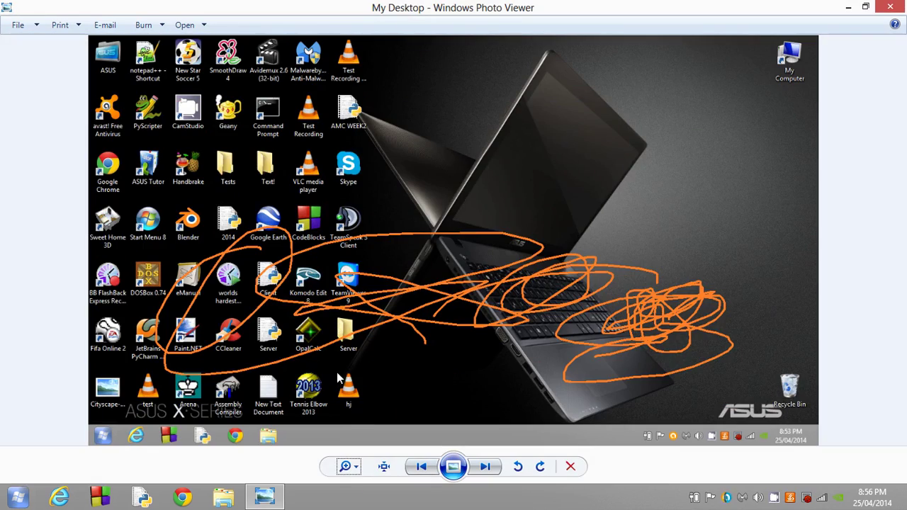
{"action": "left_click", "coordinate": [346, 466]}
{"action": "left_click_drag", "start_coordinate": [448, 231], "coordinate": [647, 314]}
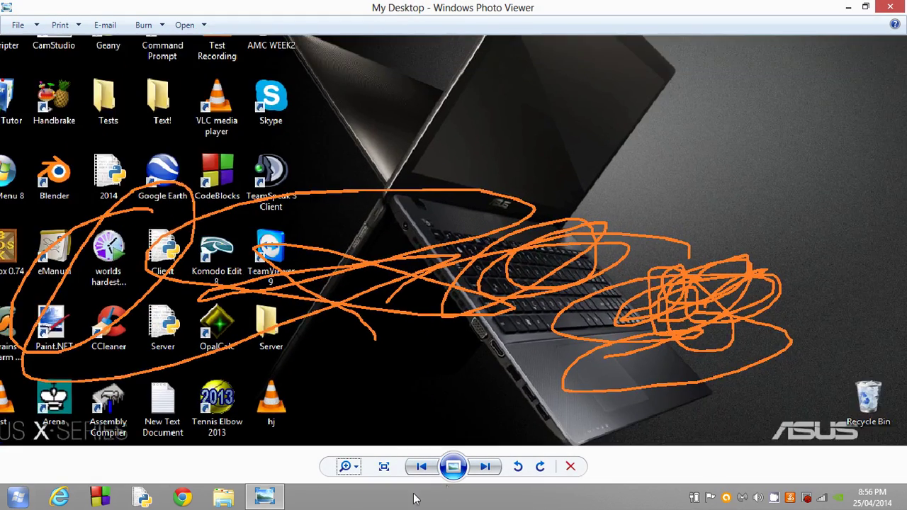
{"action": "left_click", "coordinate": [347, 466]}
{"action": "left_click_drag", "start_coordinate": [346, 460], "coordinate": [339, 489]}
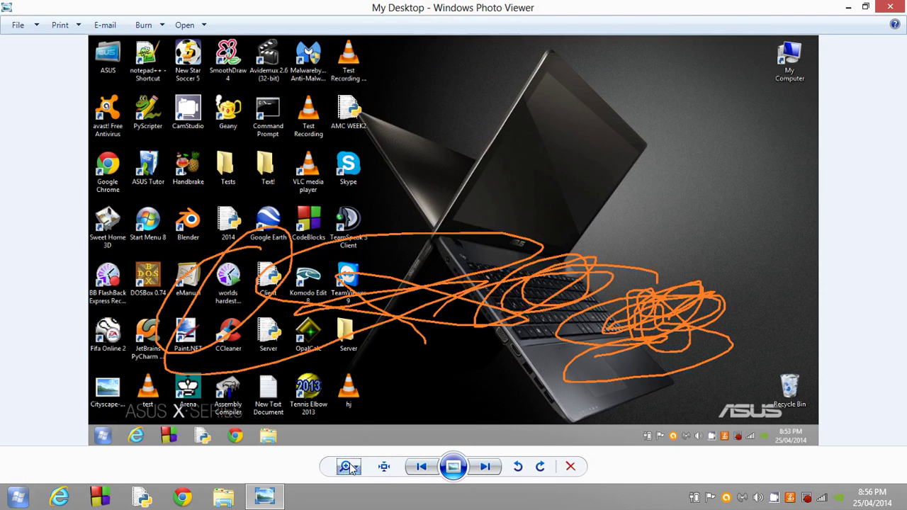
{"action": "left_click_drag", "start_coordinate": [346, 466], "coordinate": [371, 505]}
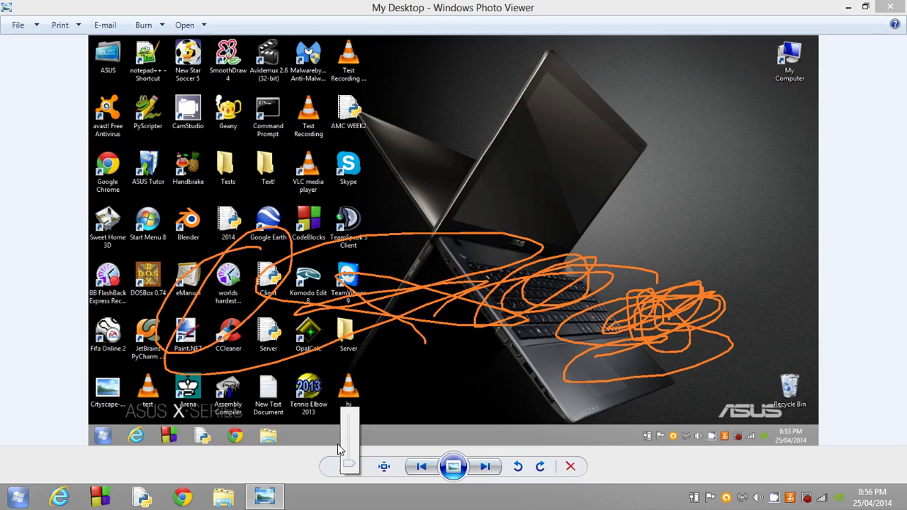
{"action": "left_click_drag", "start_coordinate": [349, 464], "coordinate": [366, 505]}
{"action": "left_click_drag", "start_coordinate": [347, 468], "coordinate": [348, 427]}
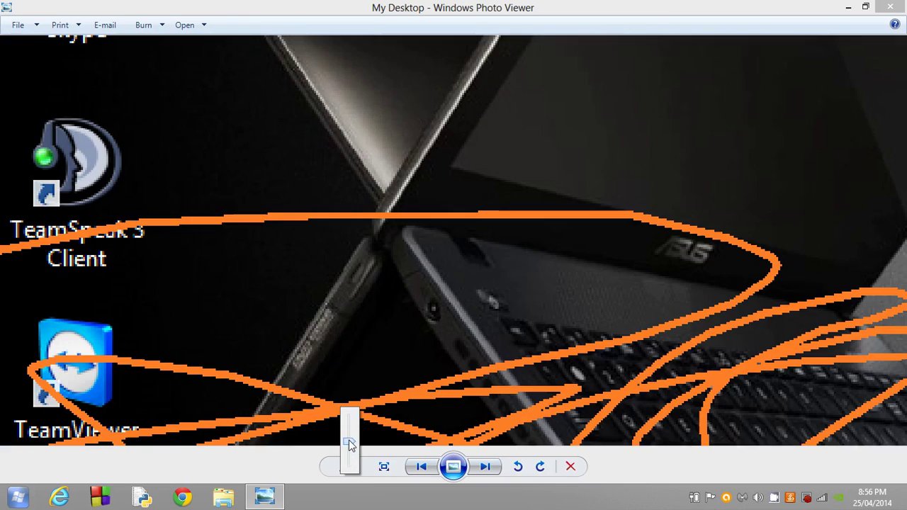